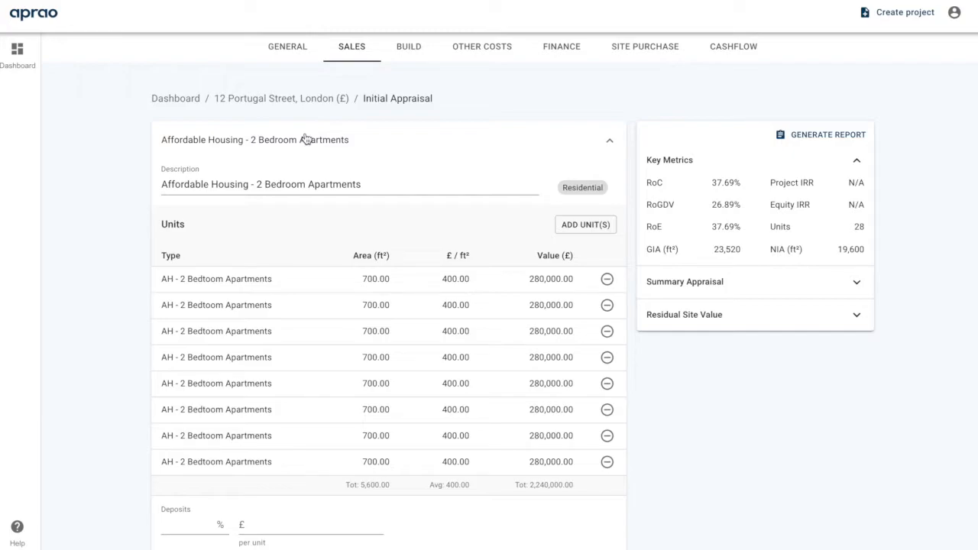
Inspect the Affordable Housing, Open Market 2 Bedroom and 1 Bedroom unit details before moving to build costs
{"action": "left_click", "coordinate": [305, 138]}
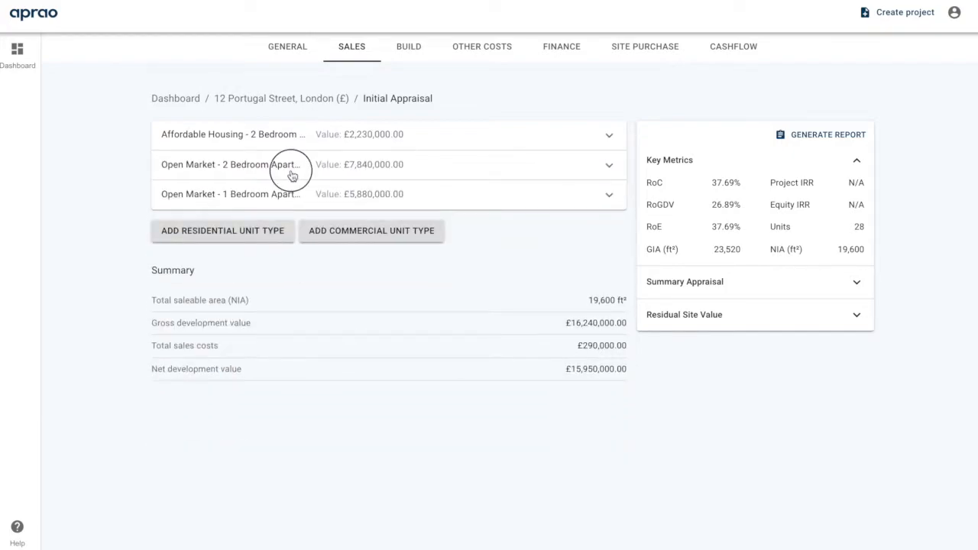
{"action": "left_click", "coordinate": [293, 174]}
{"action": "left_click", "coordinate": [406, 184]}
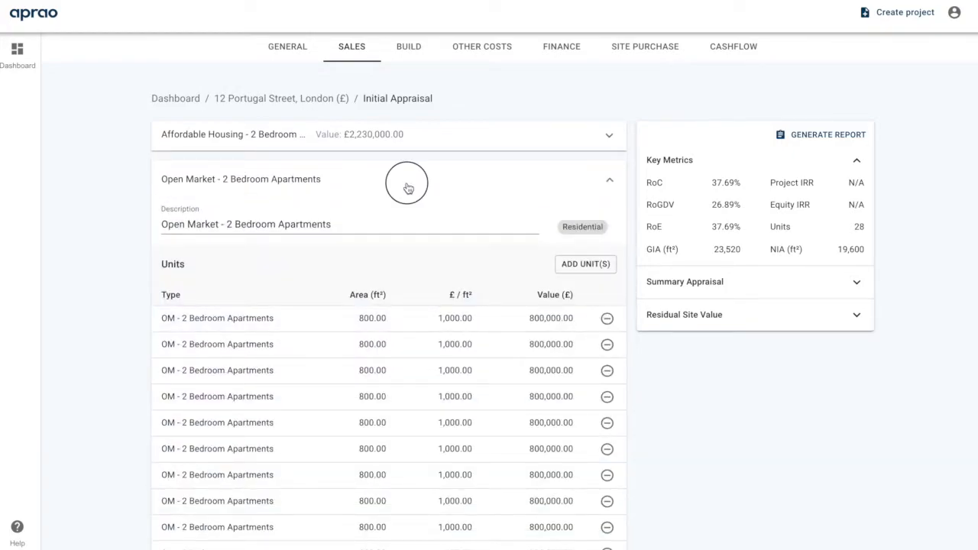
{"action": "left_click", "coordinate": [397, 206]}
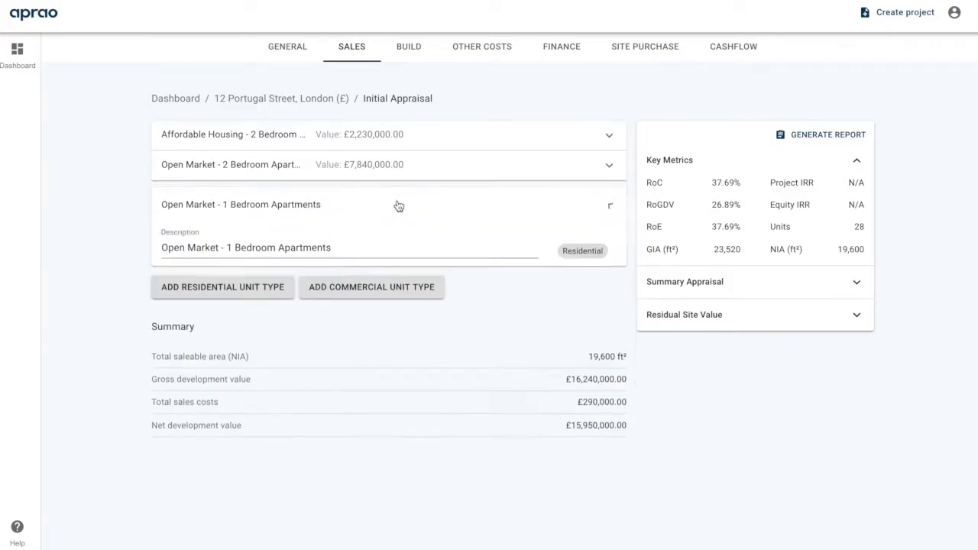
{"action": "left_click", "coordinate": [460, 215]}
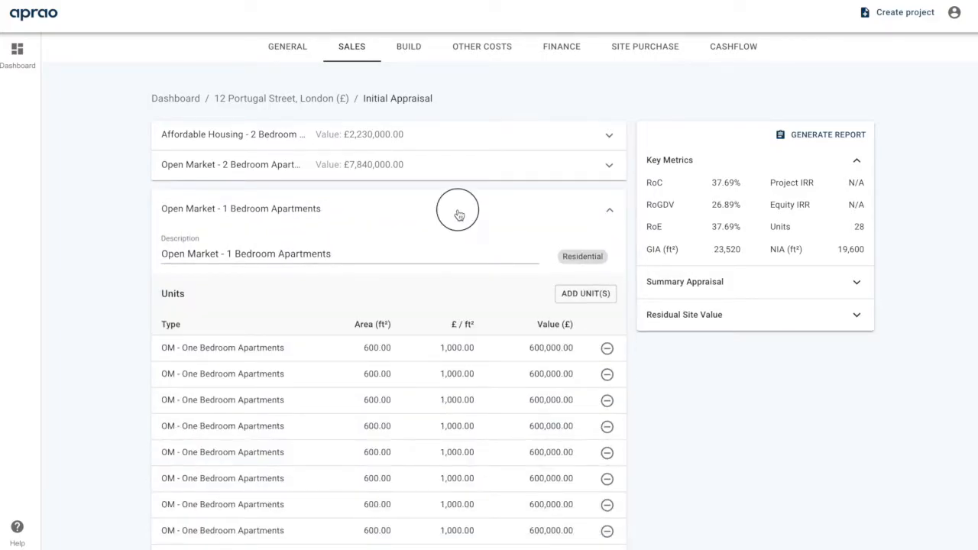
{"action": "left_click", "coordinate": [416, 48]}
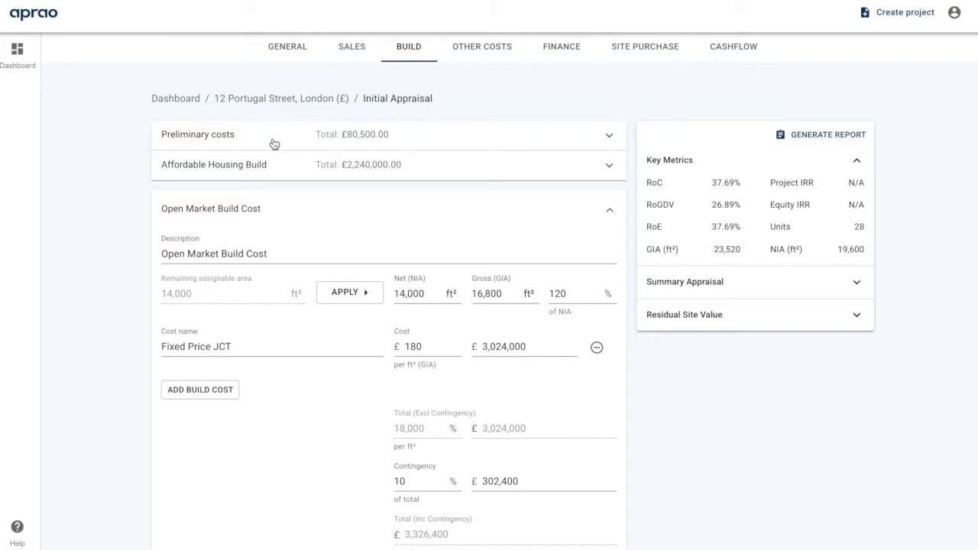
Review the Affordable Housing Build and Open Market Build Cost phase details
{"action": "left_click", "coordinate": [291, 164]}
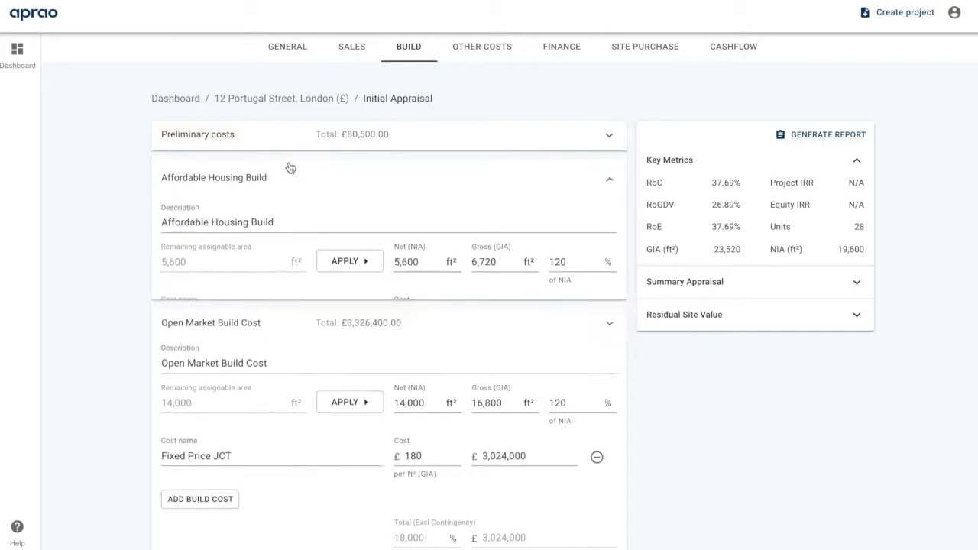
{"action": "left_click", "coordinate": [347, 191]}
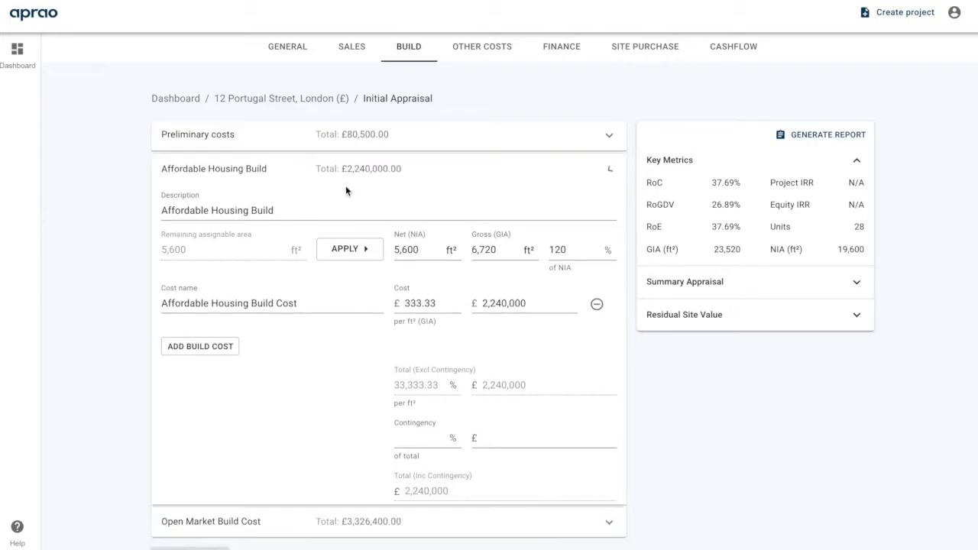
{"action": "left_click", "coordinate": [309, 200]}
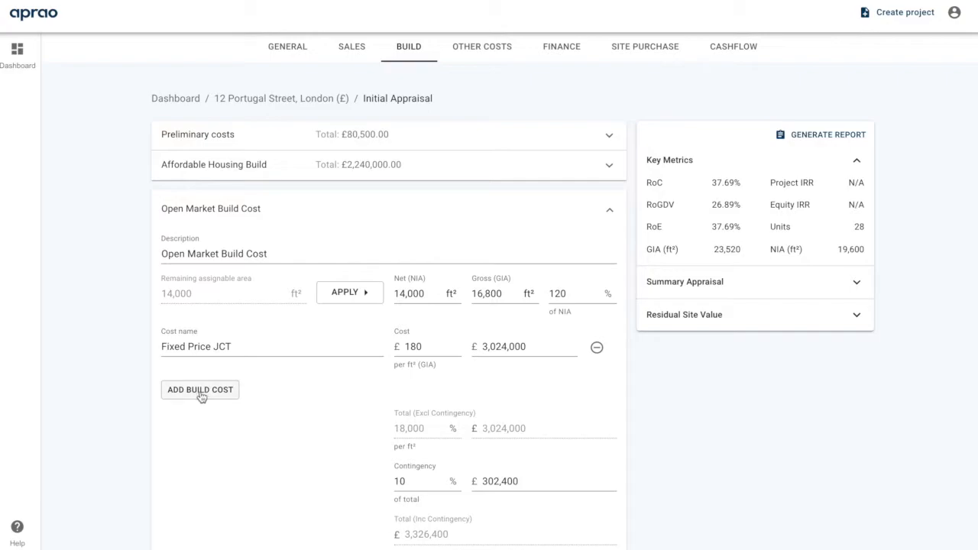
{"action": "left_click", "coordinate": [372, 204]}
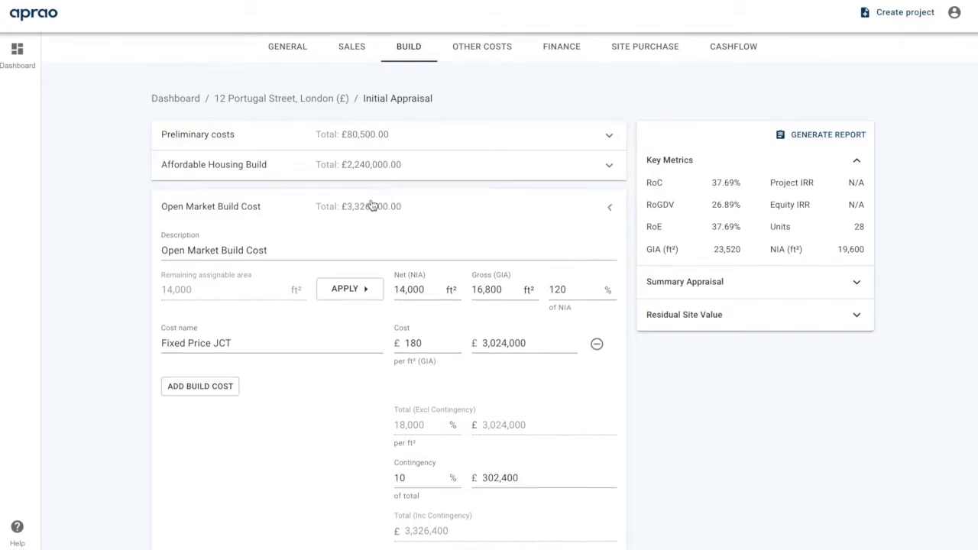
Check the Statutory Costs and Professional Fees groups under other costs, then go to site purchase
{"action": "left_click", "coordinate": [503, 54]}
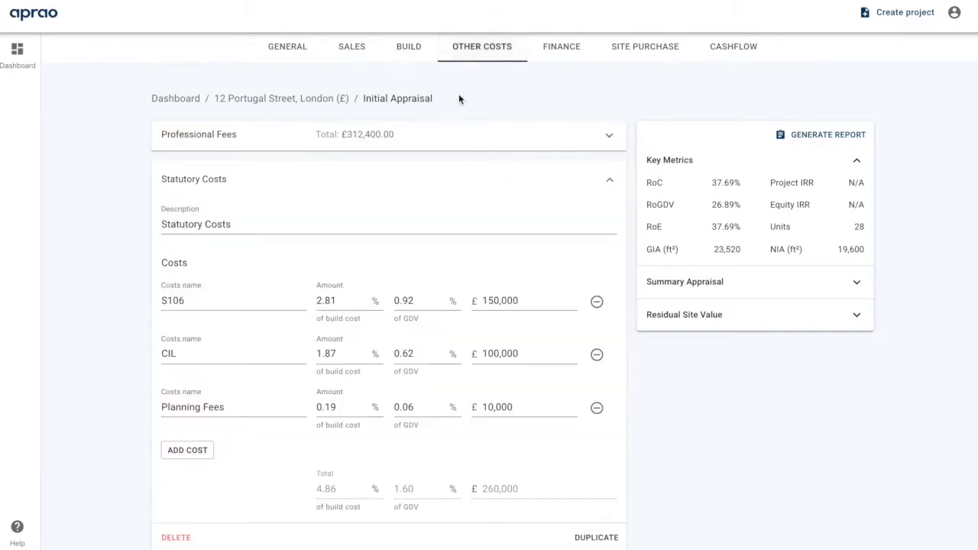
{"action": "left_click", "coordinate": [341, 179]}
{"action": "left_click", "coordinate": [343, 136]}
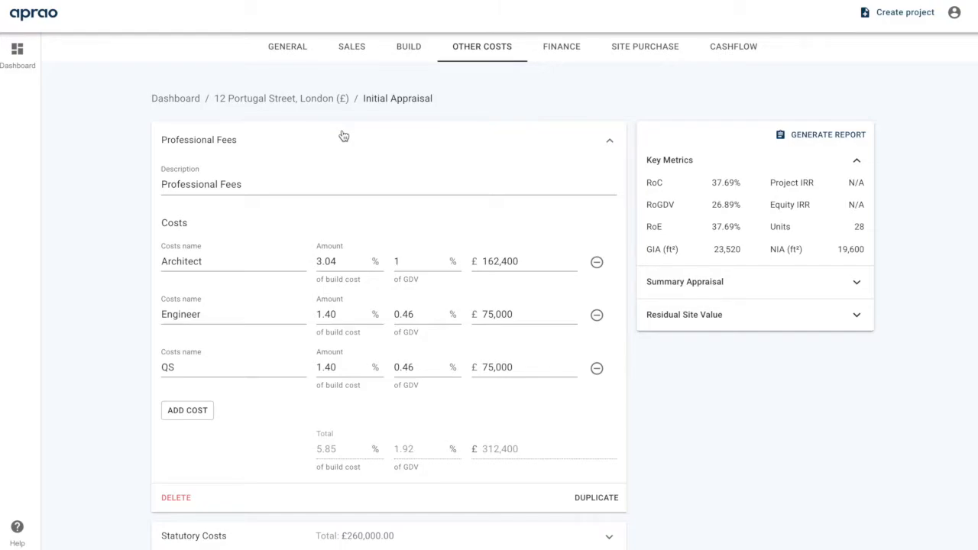
{"action": "left_click", "coordinate": [668, 55]}
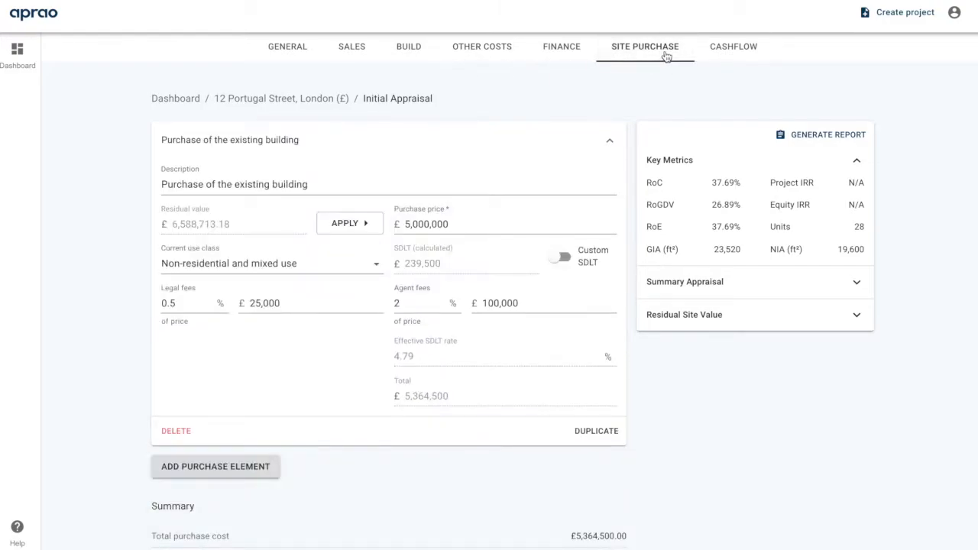
Check the £5,000,000 purchase price and the 20% target return under Residual Site Value
{"action": "left_click", "coordinate": [483, 225]}
{"action": "left_click", "coordinate": [479, 226]}
{"action": "left_click", "coordinate": [743, 315]}
{"action": "left_click", "coordinate": [687, 352]}
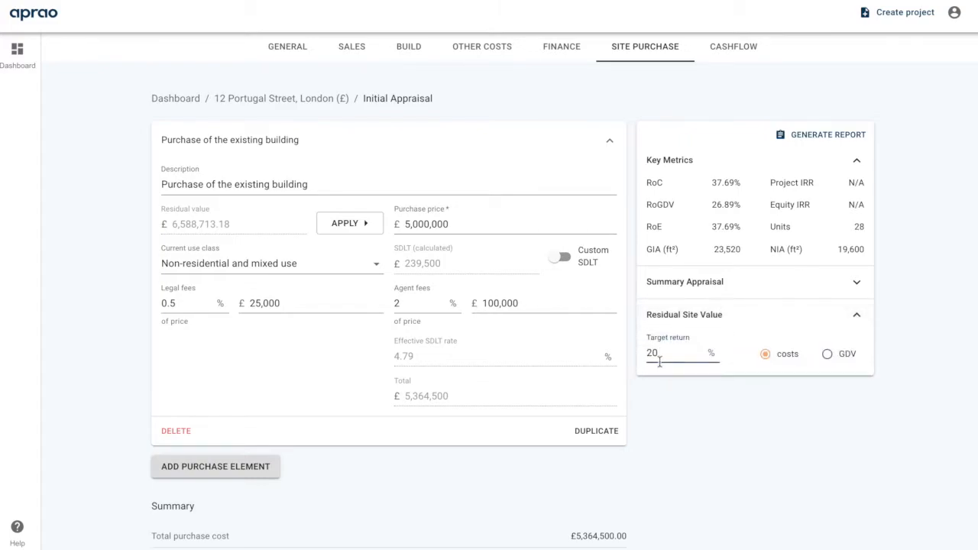
{"action": "left_click", "coordinate": [695, 321]}
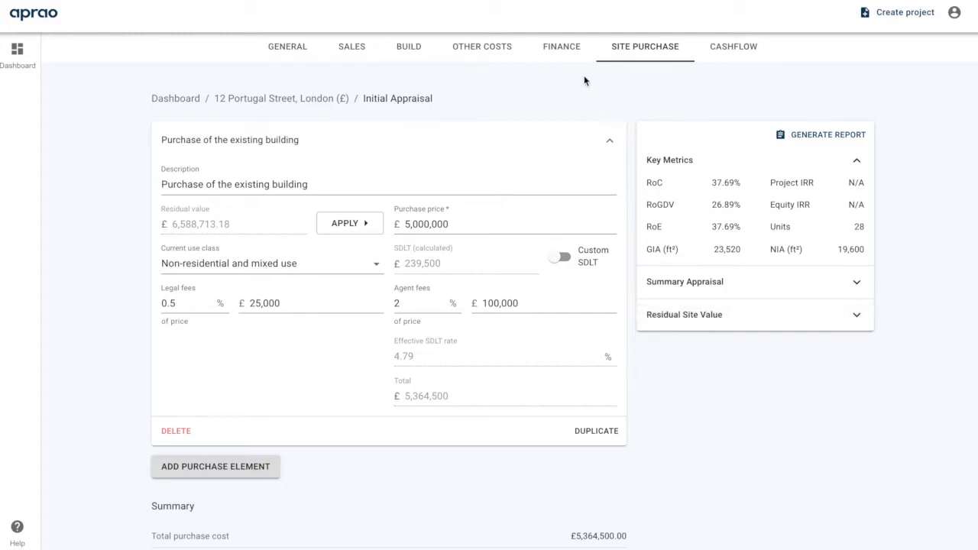
{"action": "left_click", "coordinate": [571, 50]}
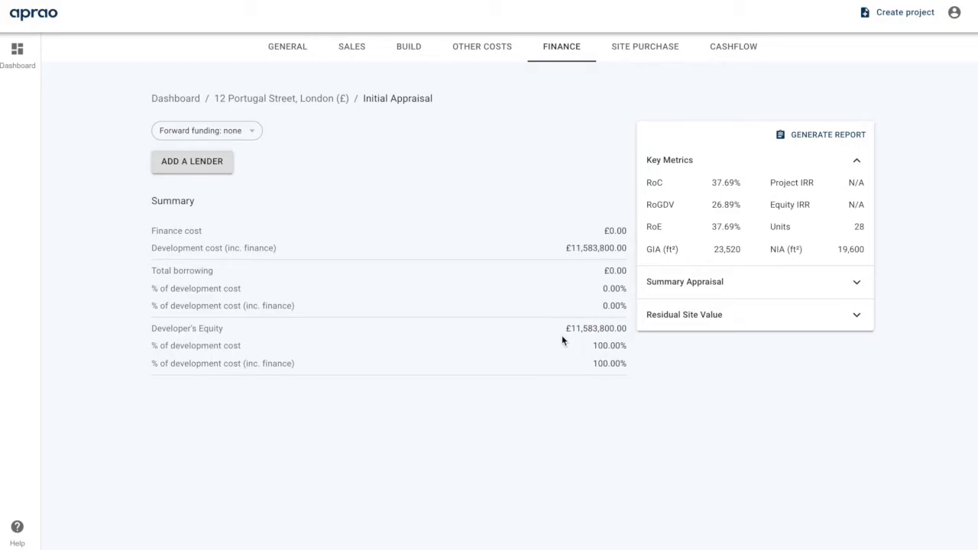
Forward fund the Affordable Housing 2 Bedroom Apartments and Affordable Housing Build, then add a lender
{"action": "left_click", "coordinate": [252, 133]}
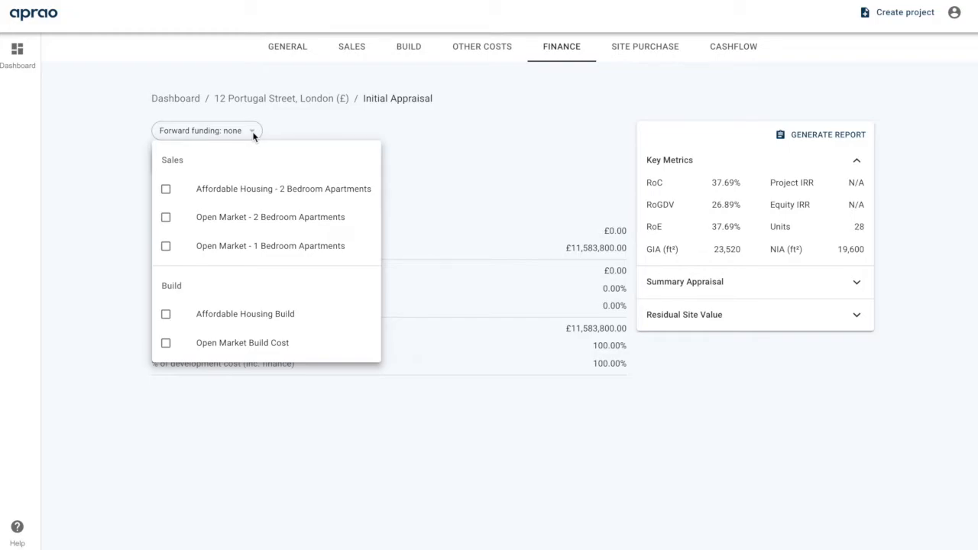
{"action": "left_click", "coordinate": [166, 190]}
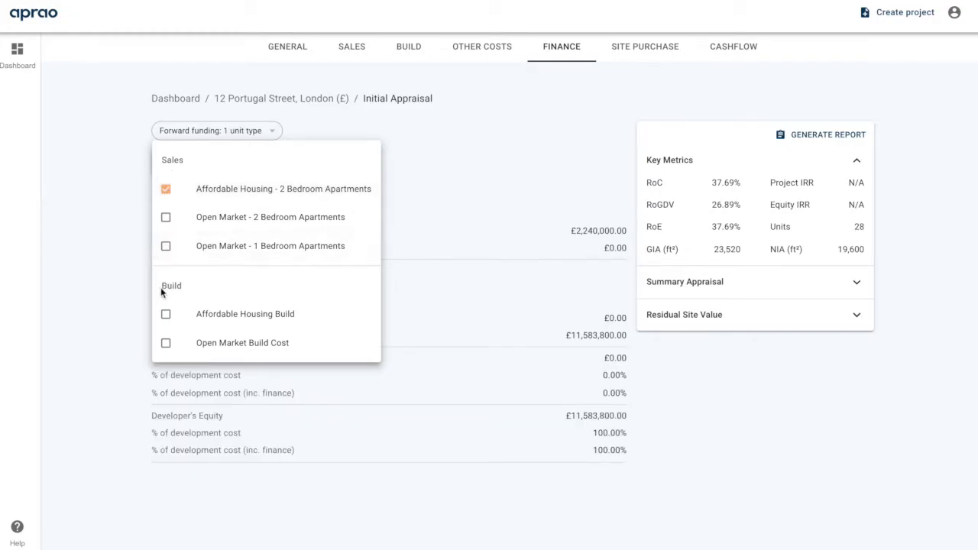
{"action": "left_click", "coordinate": [165, 315]}
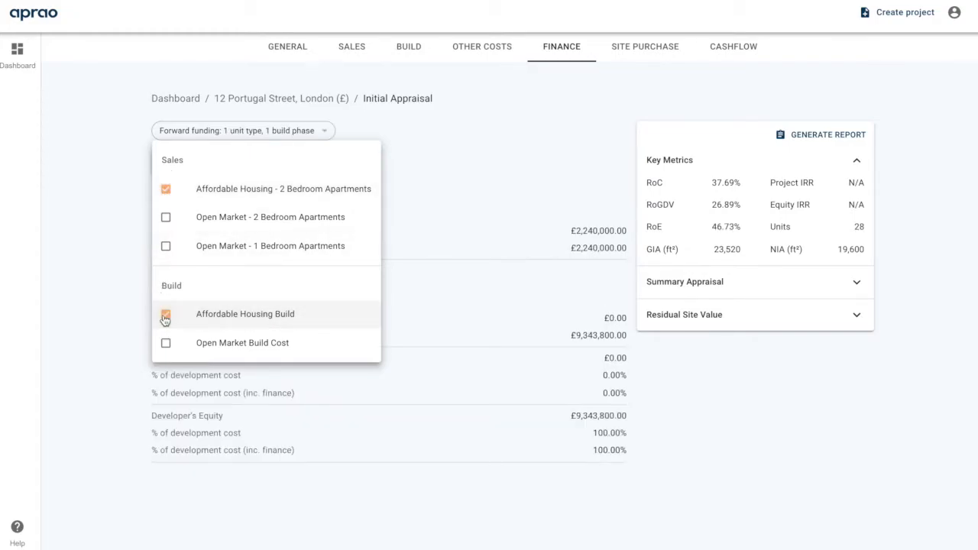
{"action": "left_click", "coordinate": [480, 247]}
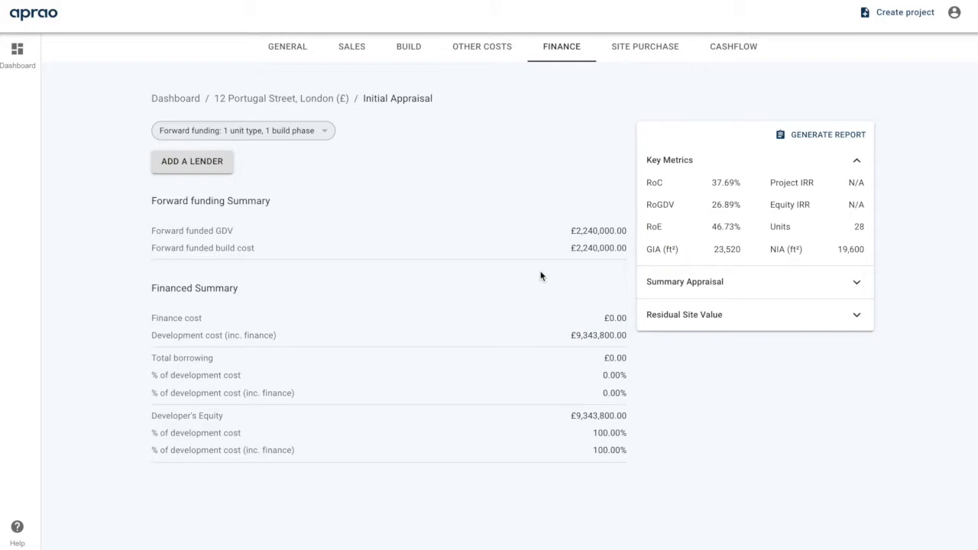
{"action": "left_click", "coordinate": [194, 162]}
Name the new lender 'Senior Debt' and size its net loan at 50% of GDV
{"action": "left_click", "coordinate": [217, 216]}
{"action": "type", "text": "Senior Deb"}
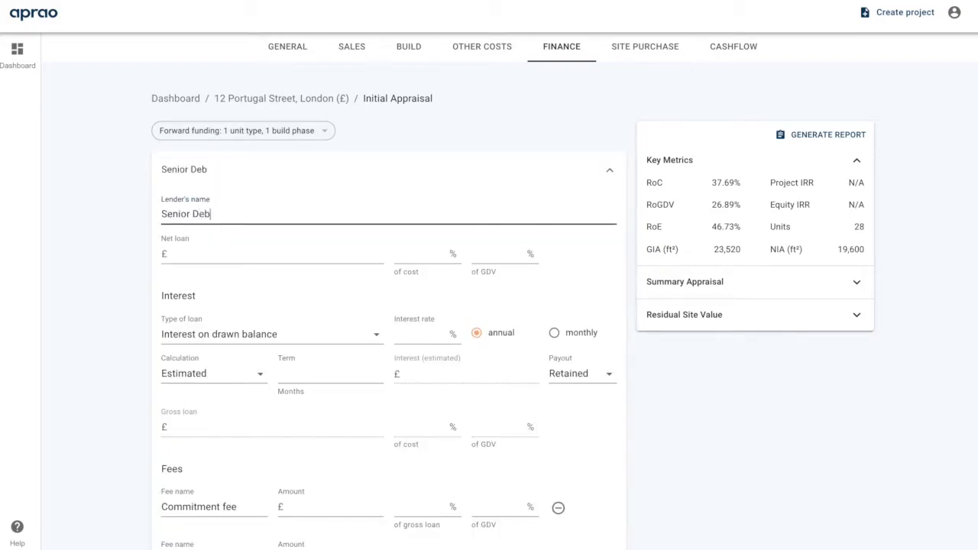
{"action": "type", "text": "t"}
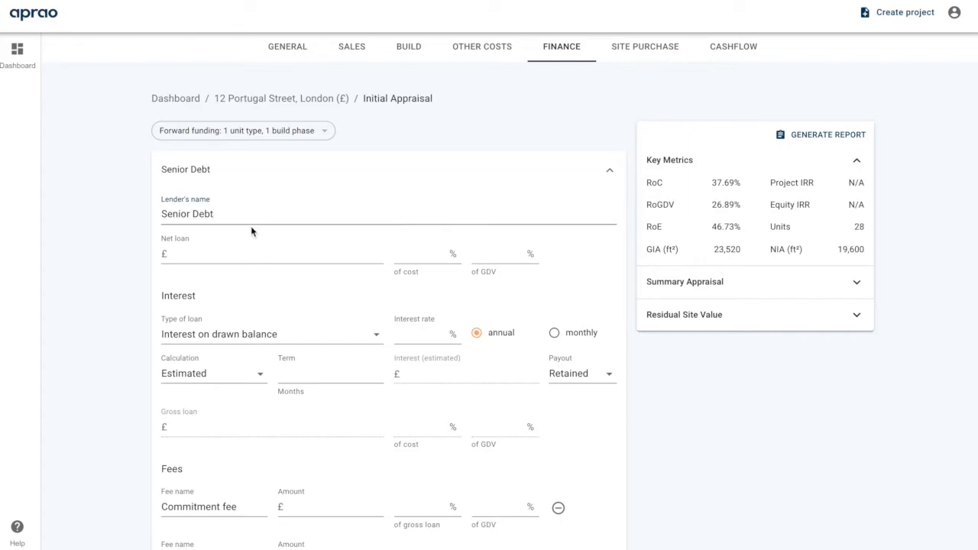
{"action": "left_click", "coordinate": [453, 297]}
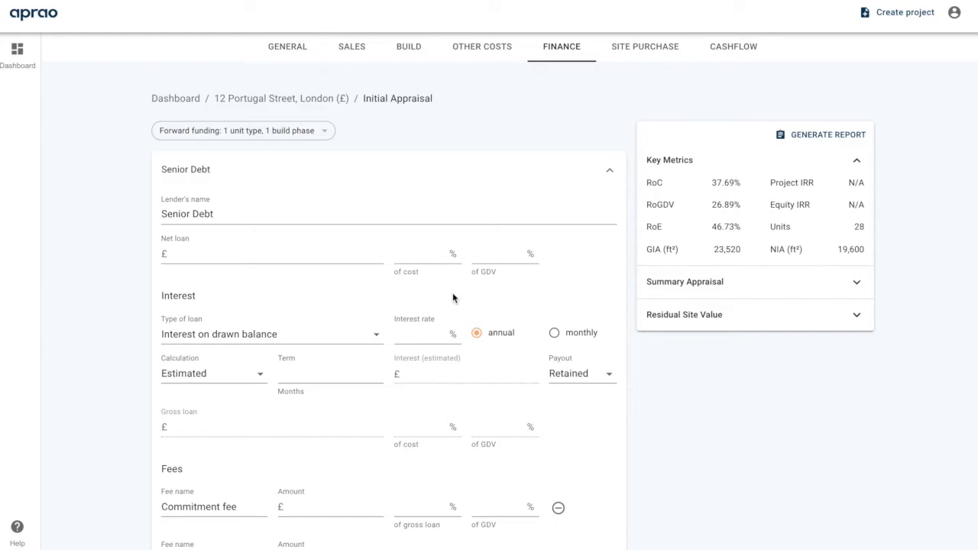
{"action": "left_click", "coordinate": [496, 252]}
{"action": "type", "text": "50"}
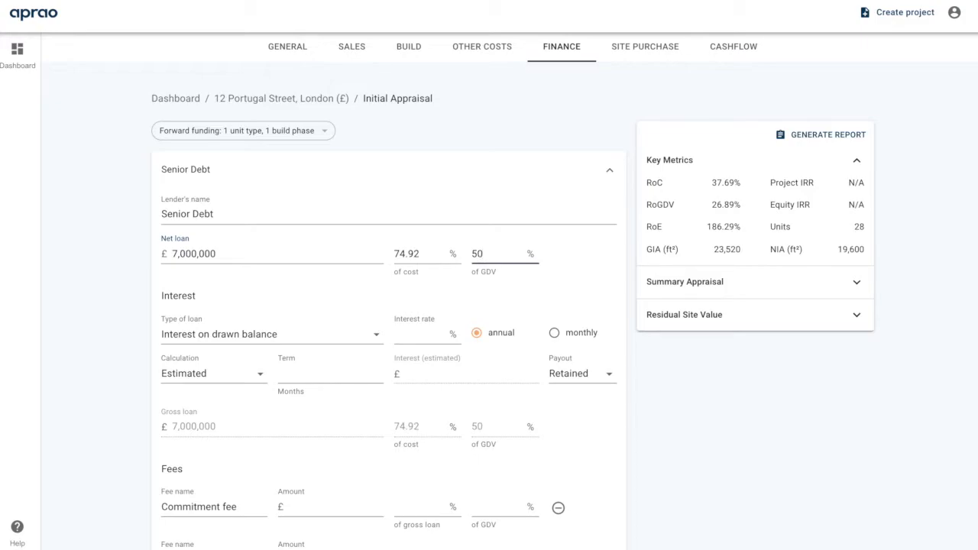
{"action": "left_click", "coordinate": [550, 264]}
Set the Senior Debt interest rate to 6.5% over an 18-month term
{"action": "scroll", "coordinate": [554, 266], "scroll_direction": "down", "scroll_amount": 1}
{"action": "left_click", "coordinate": [420, 253]}
{"action": "type", "text": "6.5"}
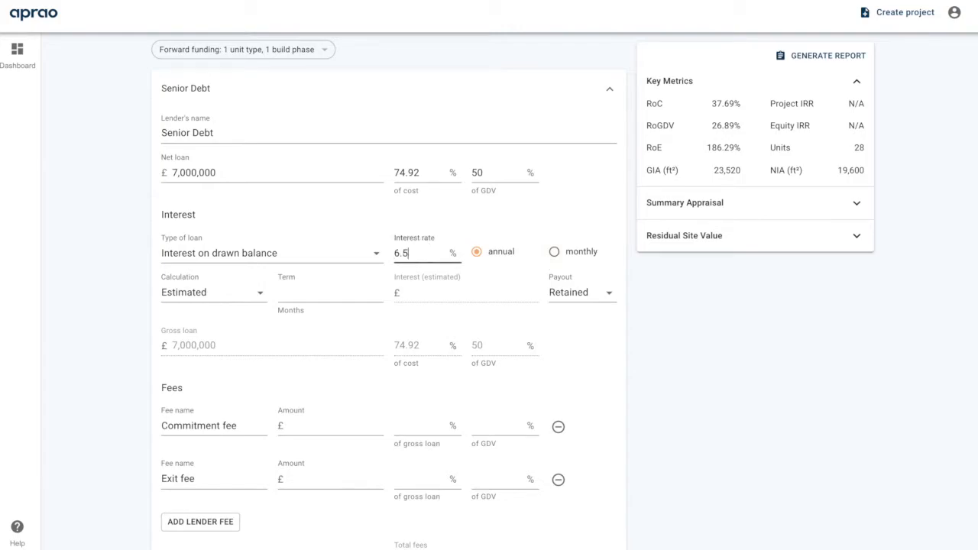
{"action": "left_click", "coordinate": [252, 285]}
{"action": "left_click", "coordinate": [299, 285]}
{"action": "type", "text": "18"}
{"action": "left_click", "coordinate": [436, 318]}
Add a 1% commitment fee on the gross loan and a 1% exit fee of GDV
{"action": "scroll", "coordinate": [437, 318], "scroll_direction": "down", "scroll_amount": 3}
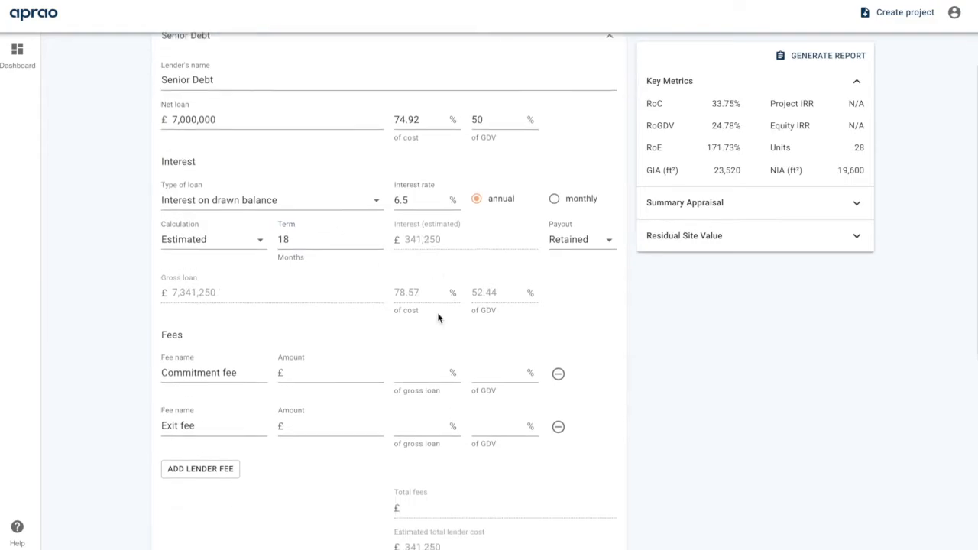
{"action": "left_click", "coordinate": [434, 309]}
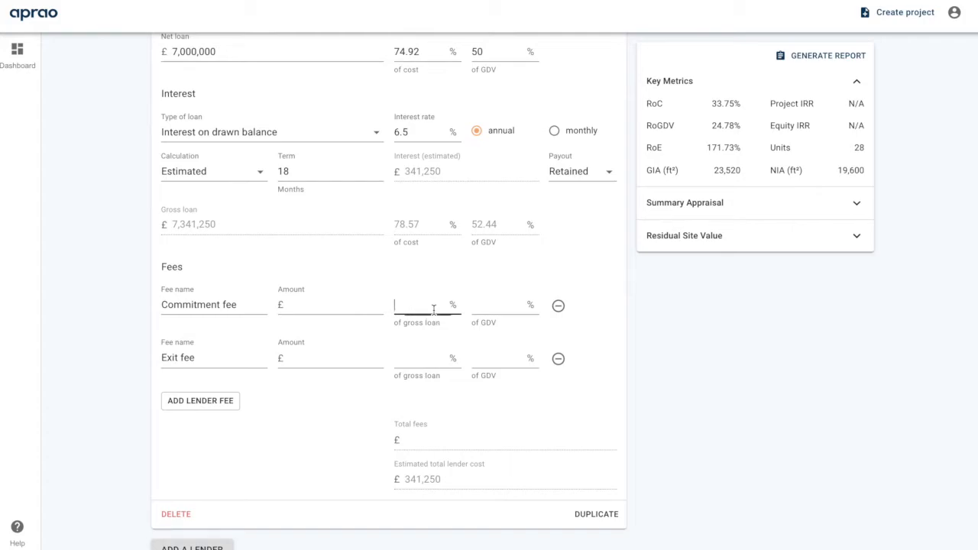
{"action": "type", "text": "1"}
{"action": "left_click", "coordinate": [400, 325]}
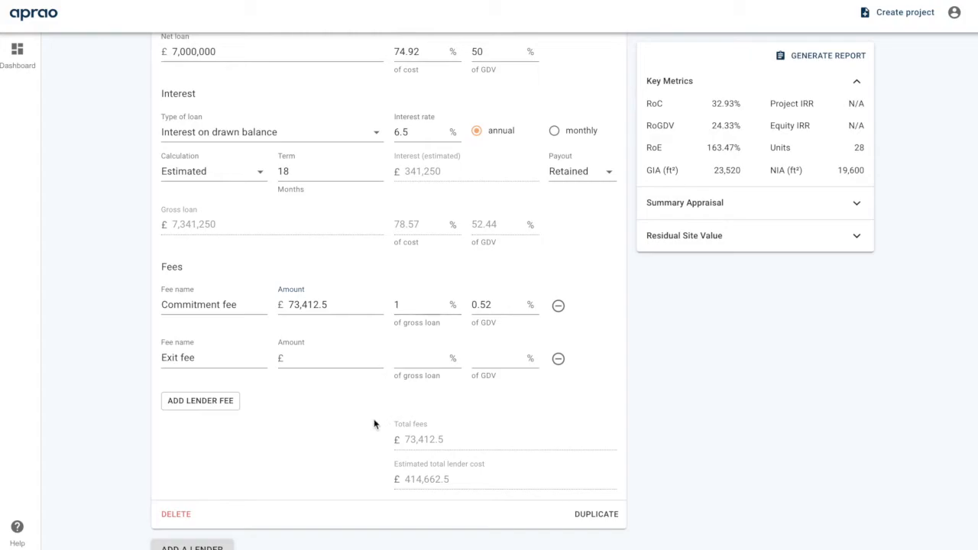
{"action": "left_click", "coordinate": [501, 360]}
{"action": "type", "text": "1"}
{"action": "left_click", "coordinate": [514, 404]}
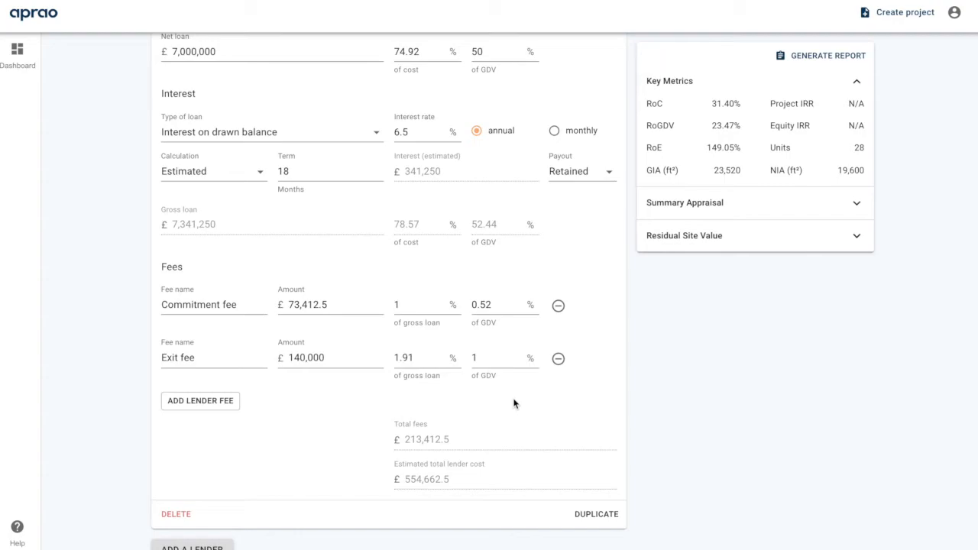
{"action": "scroll", "coordinate": [513, 404], "scroll_direction": "up", "scroll_amount": 5}
{"action": "left_click", "coordinate": [476, 168]}
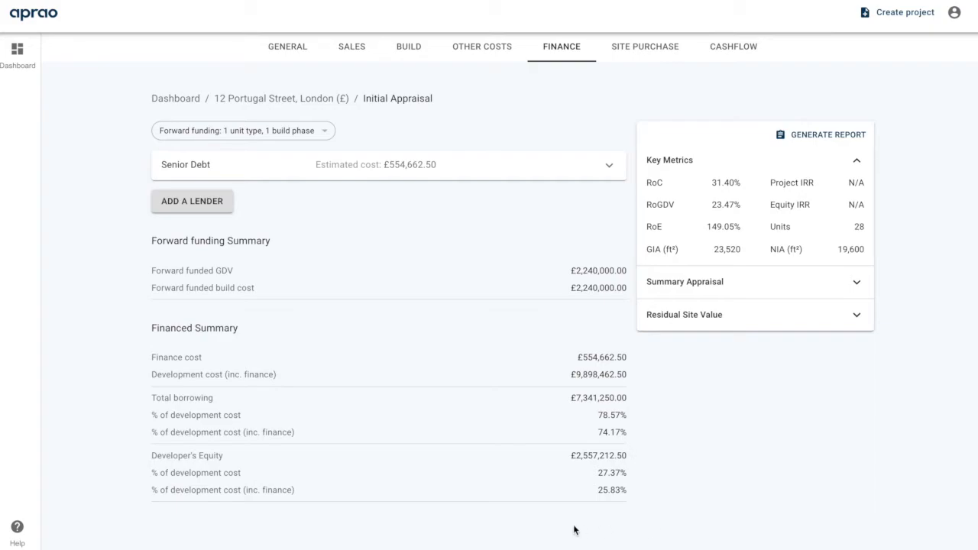
{"action": "left_click", "coordinate": [806, 136]}
{"action": "scroll", "coordinate": [262, 271], "scroll_direction": "down", "scroll_amount": 5}
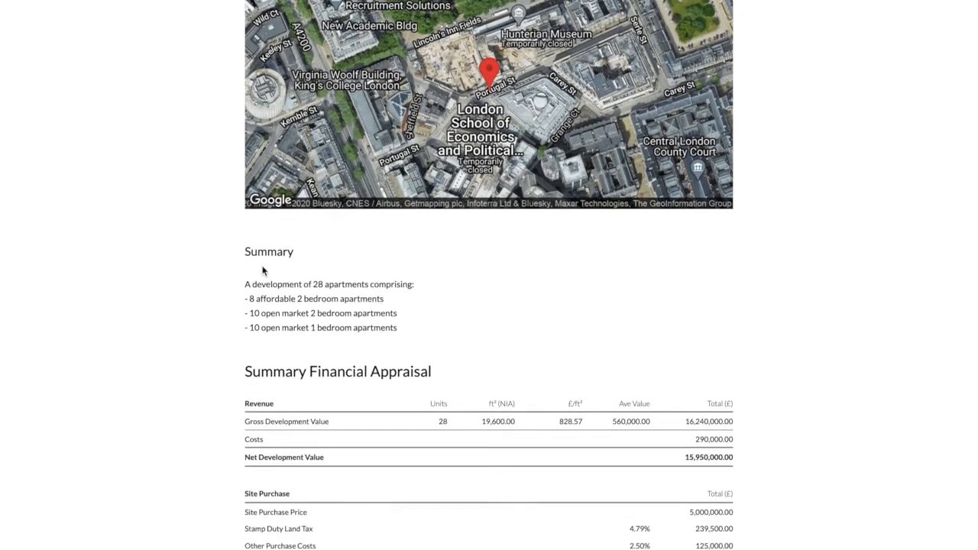
{"action": "scroll", "coordinate": [262, 271], "scroll_direction": "down", "scroll_amount": 2}
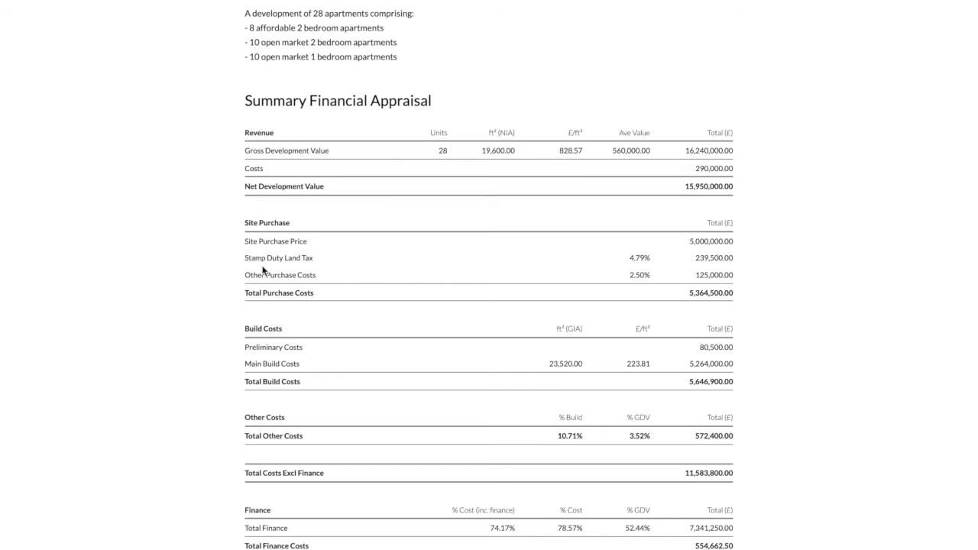
{"action": "scroll", "coordinate": [263, 270], "scroll_direction": "down", "scroll_amount": 3}
{"action": "scroll", "coordinate": [262, 271], "scroll_direction": "down", "scroll_amount": 5}
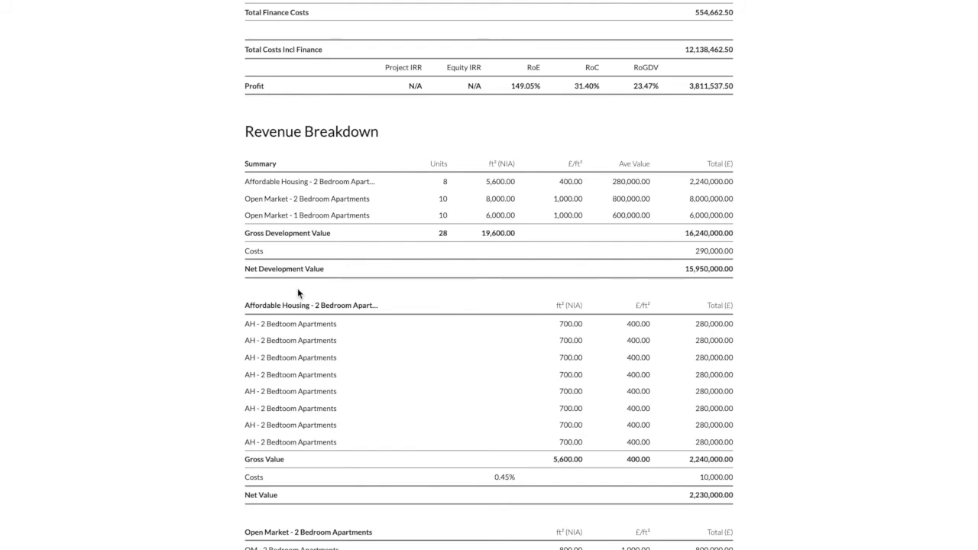
{"action": "scroll", "coordinate": [298, 288], "scroll_direction": "down", "scroll_amount": 2}
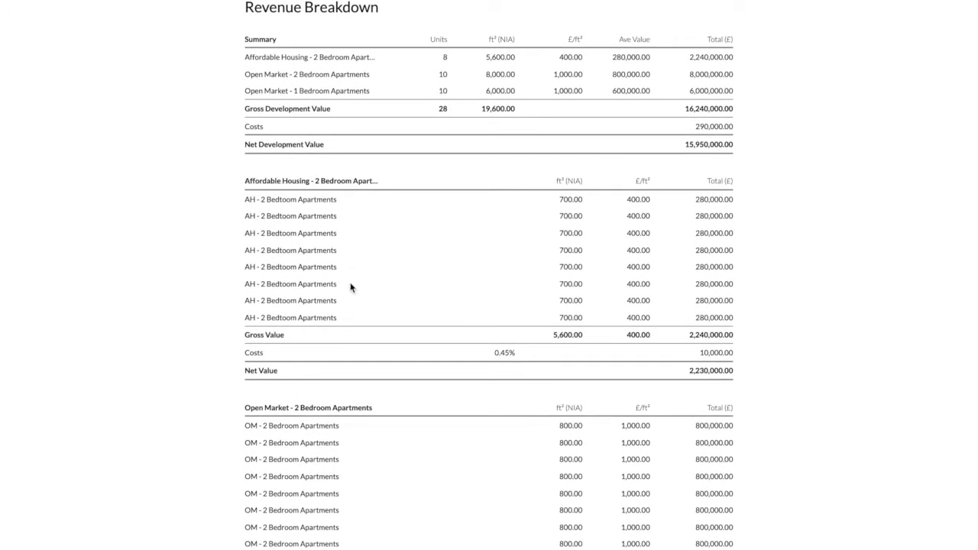
{"action": "scroll", "coordinate": [350, 287], "scroll_direction": "down", "scroll_amount": 10}
{"action": "scroll", "coordinate": [350, 287], "scroll_direction": "down", "scroll_amount": 5}
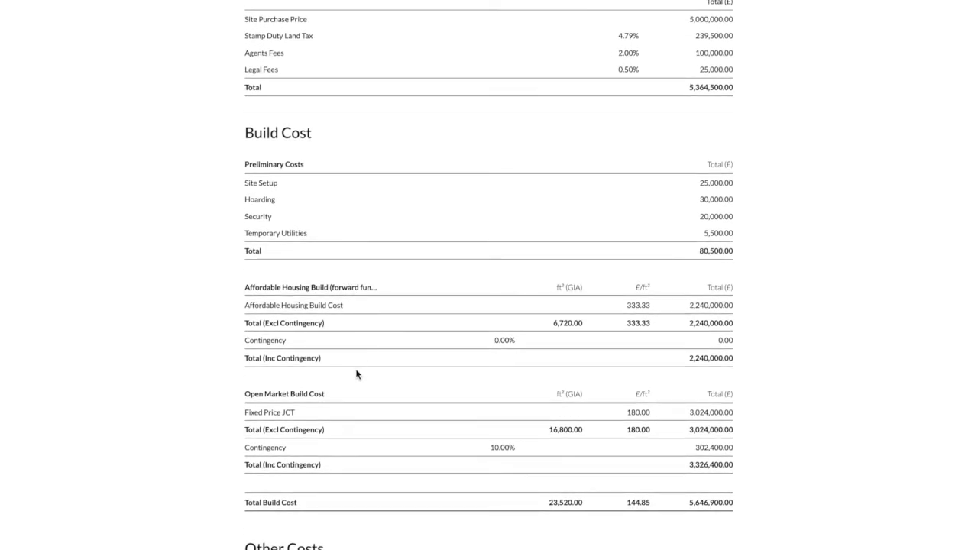
{"action": "scroll", "coordinate": [356, 373], "scroll_direction": "down", "scroll_amount": 1}
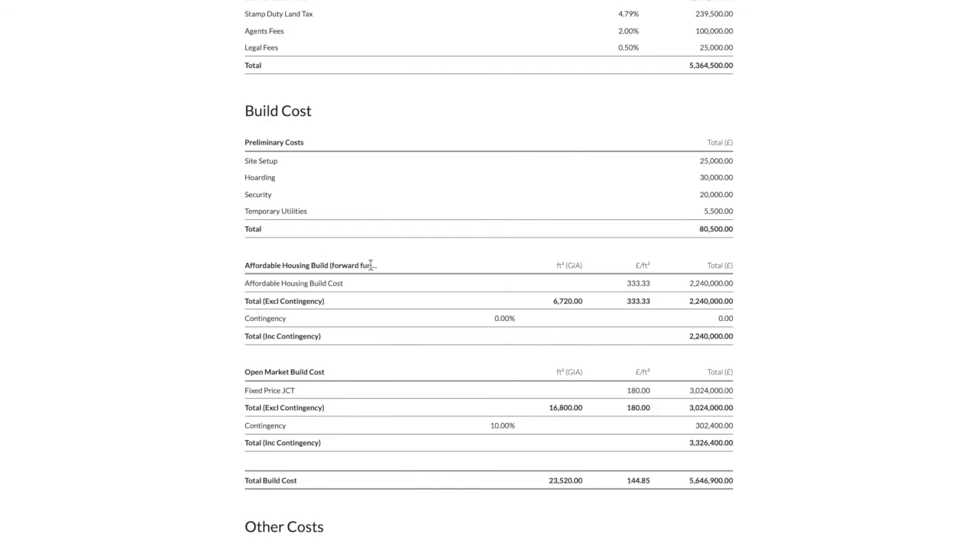
{"action": "scroll", "coordinate": [371, 265], "scroll_direction": "down", "scroll_amount": 8}
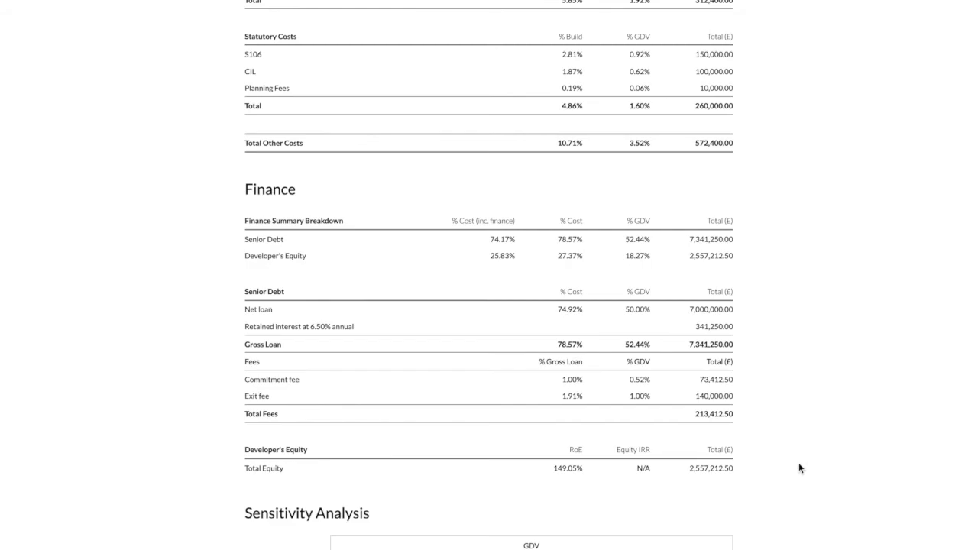
{"action": "scroll", "coordinate": [799, 468], "scroll_direction": "down", "scroll_amount": 3}
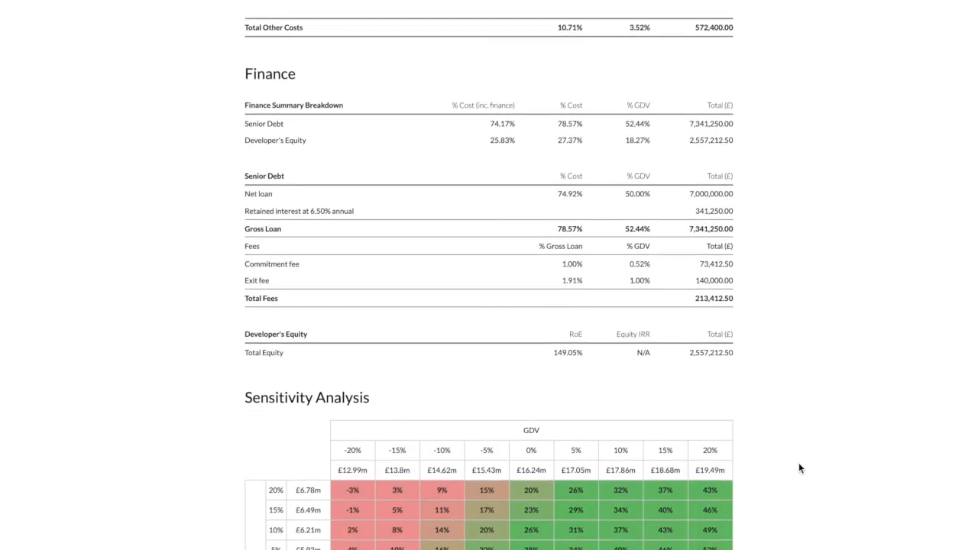
{"action": "scroll", "coordinate": [799, 464], "scroll_direction": "up", "scroll_amount": 20}
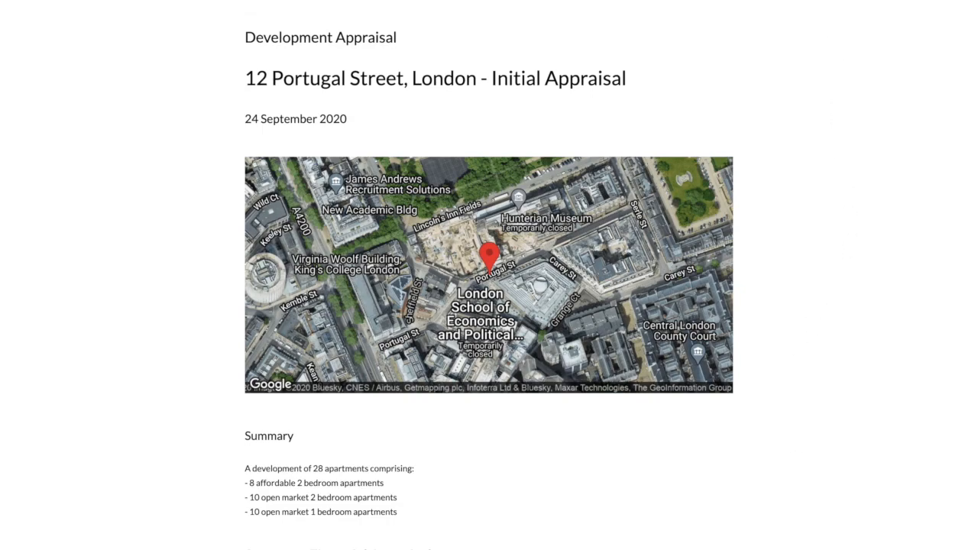
{"action": "mouse_move", "coordinate": [836, 0]}
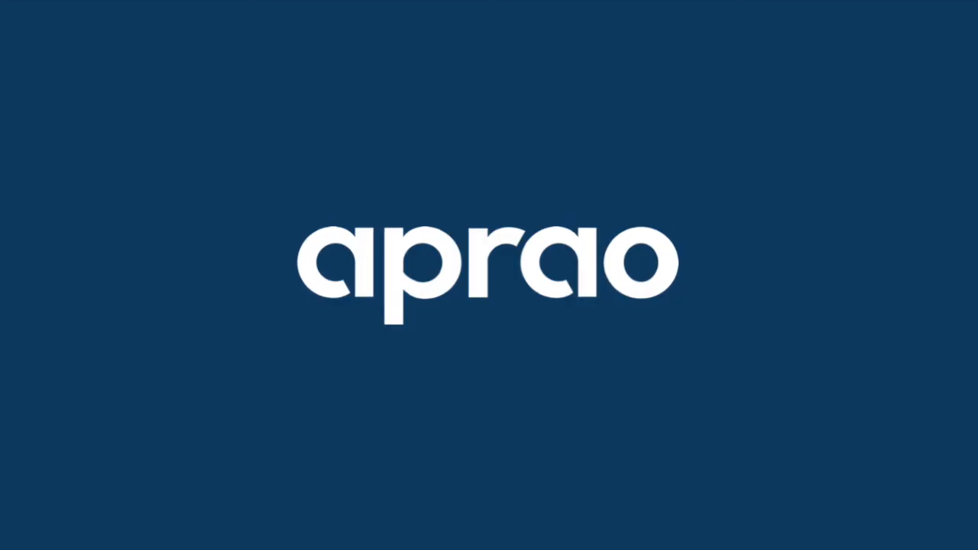